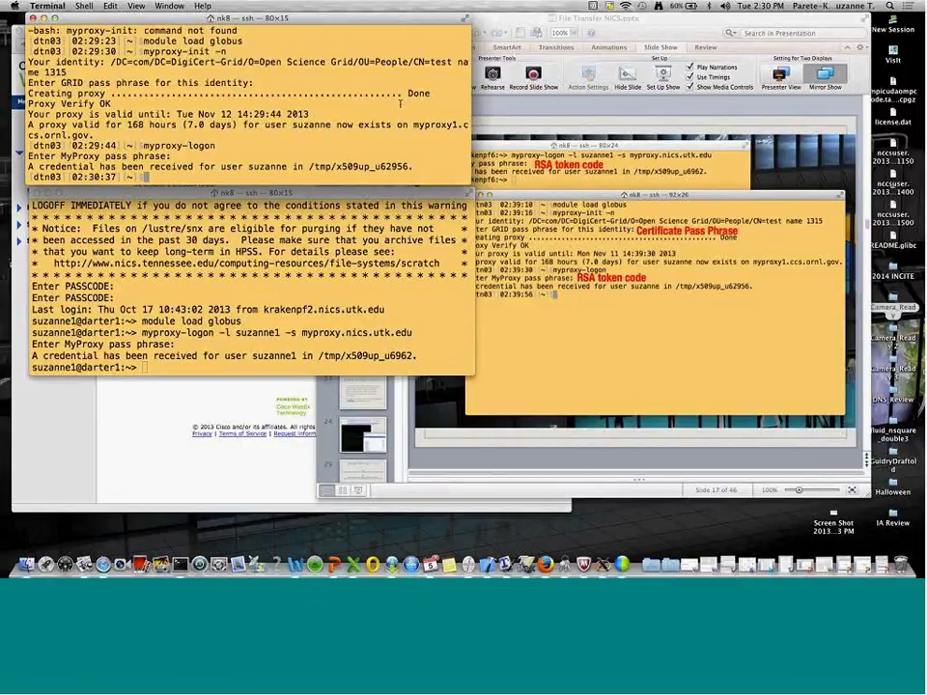
pyautogui.click(103, 566)
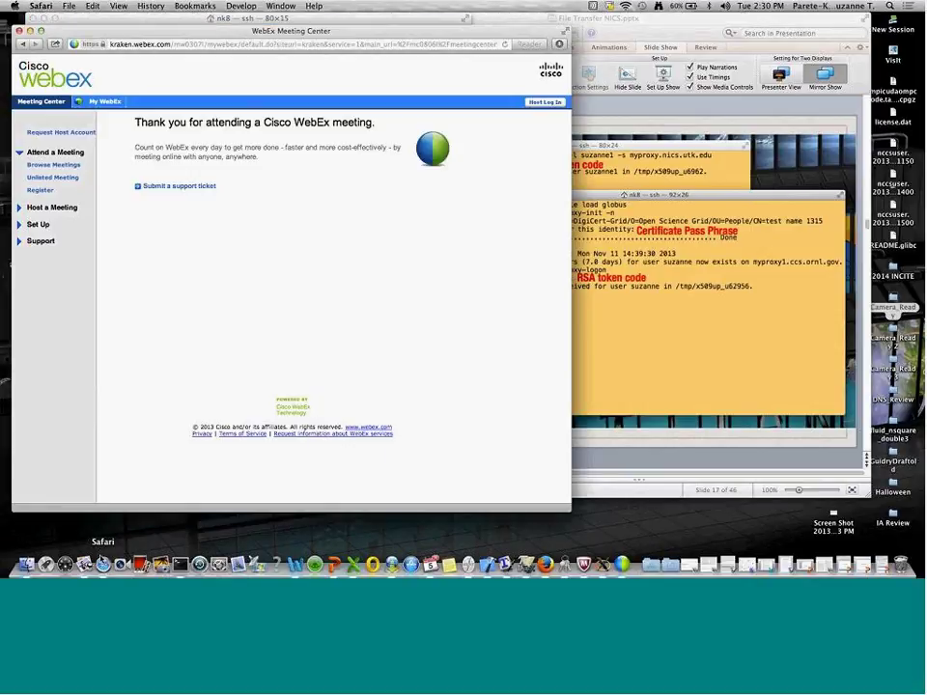
pyautogui.press('super+n')
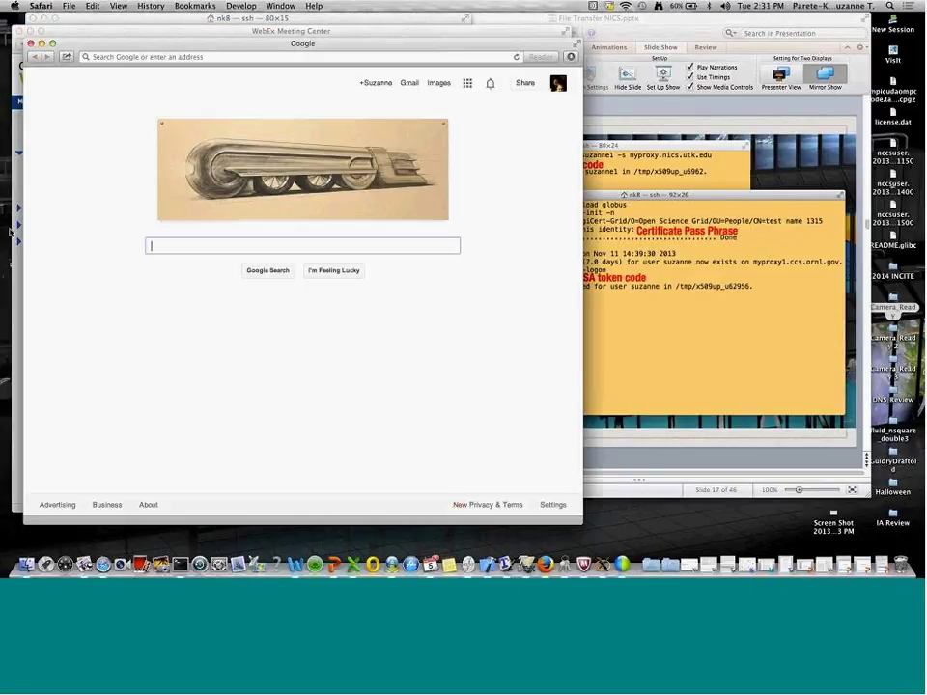
pyautogui.click(230, 56)
pyautogui.write('globusonline.org')
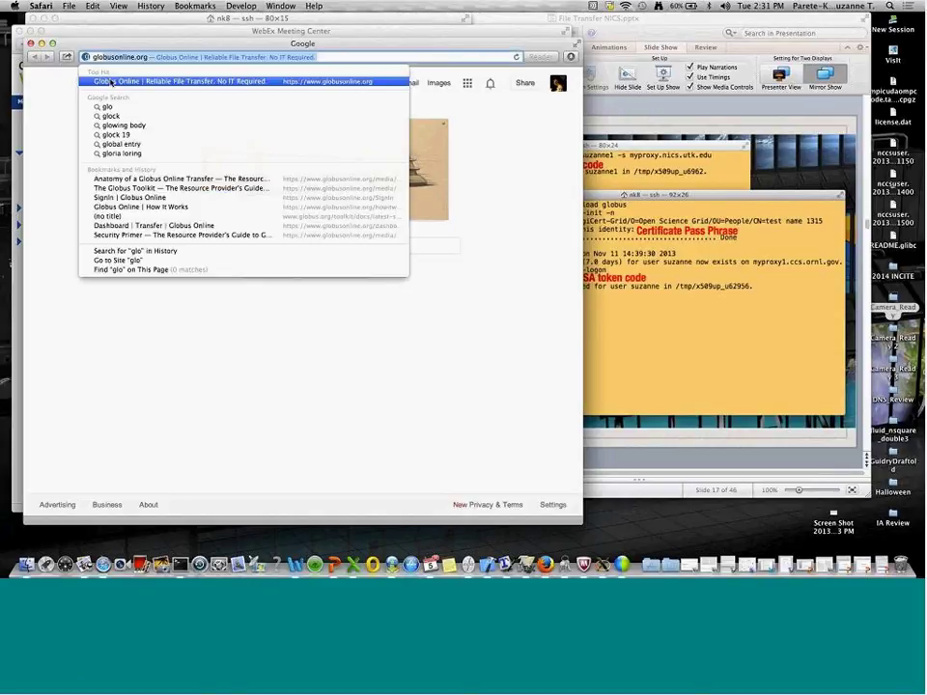
pyautogui.click(111, 84)
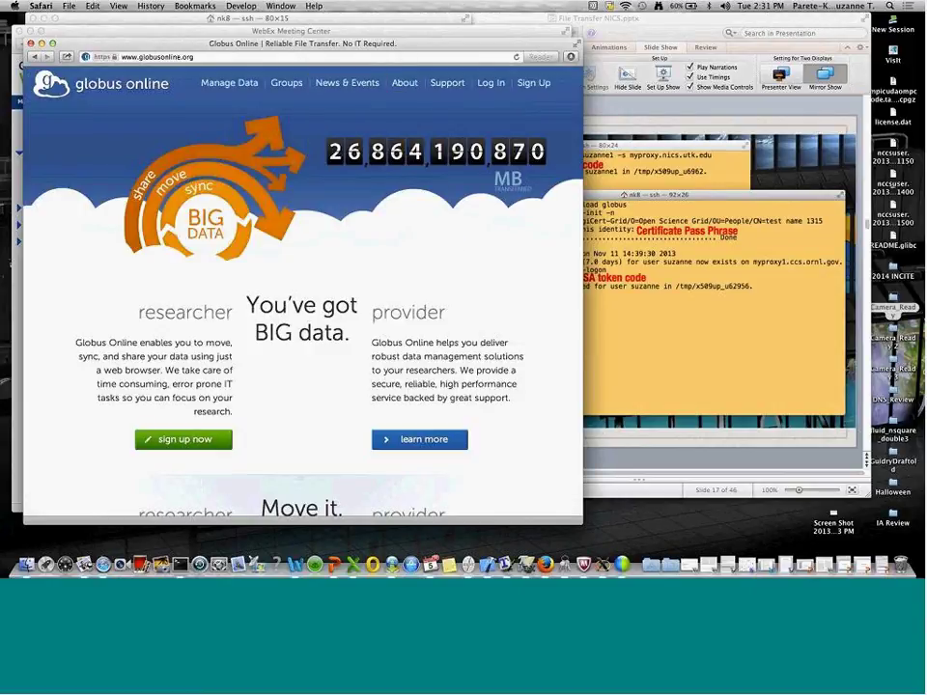
# Step: Log in to Globus Online with the saved account username and open Manage Data
pyautogui.click(492, 83)
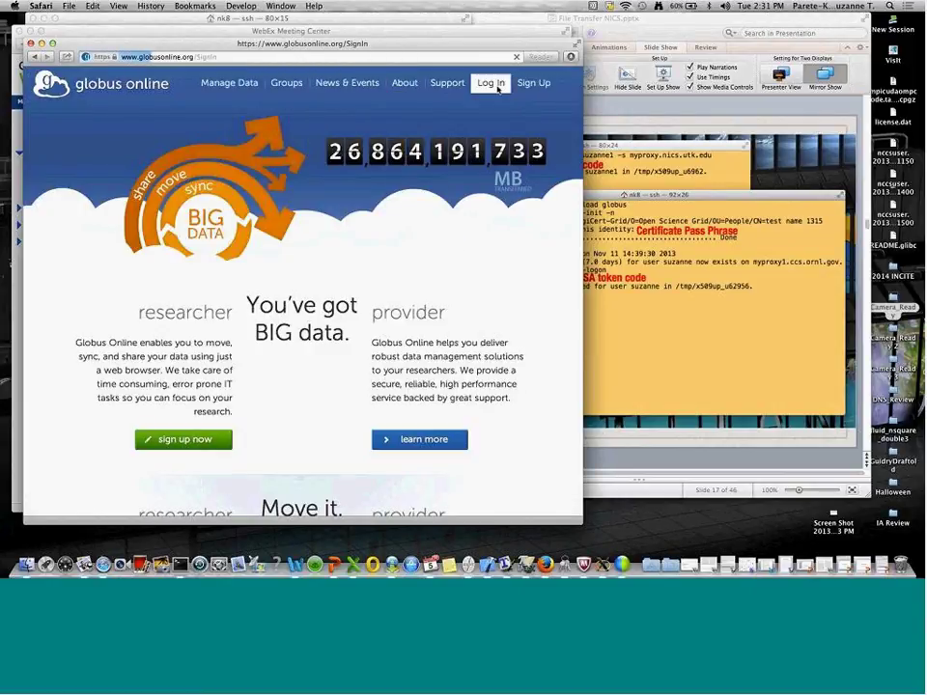
pyautogui.moveTo(447, 83)
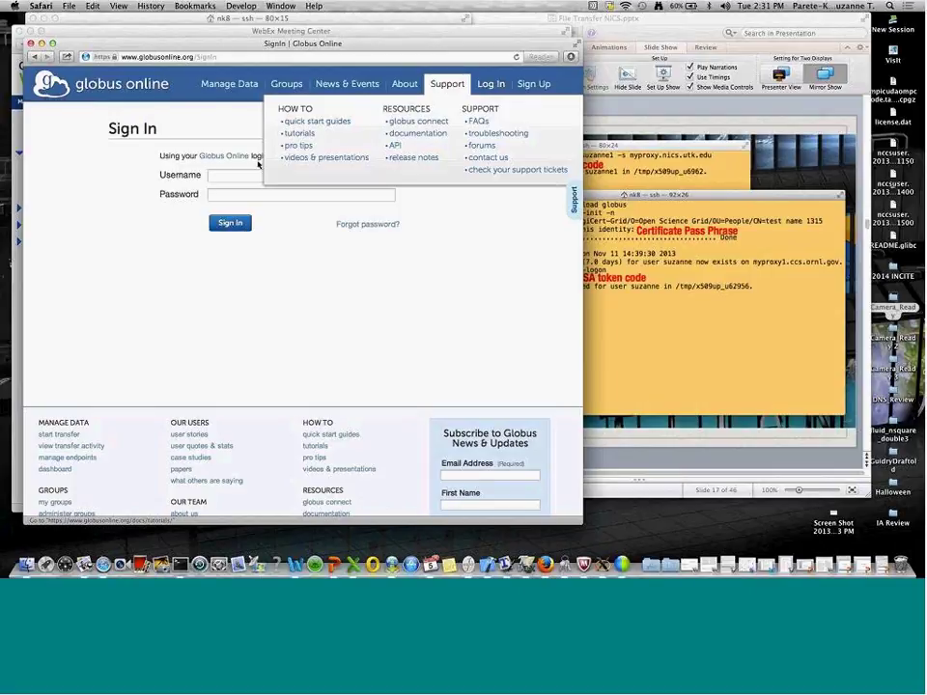
pyautogui.click(247, 172)
pyautogui.write('suzannepk')
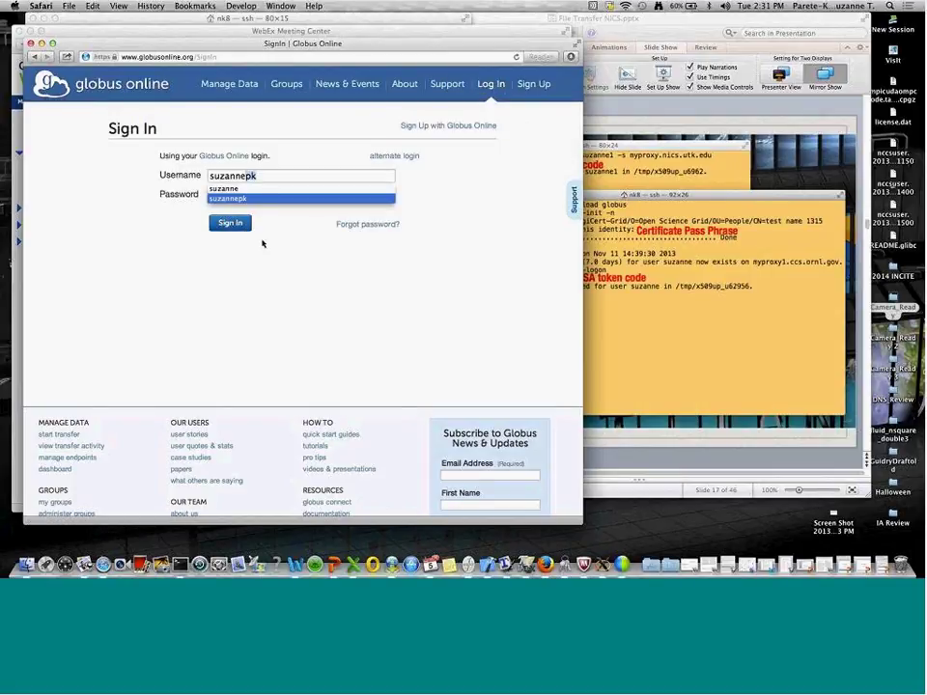
pyautogui.press('Return')
pyautogui.click(239, 225)
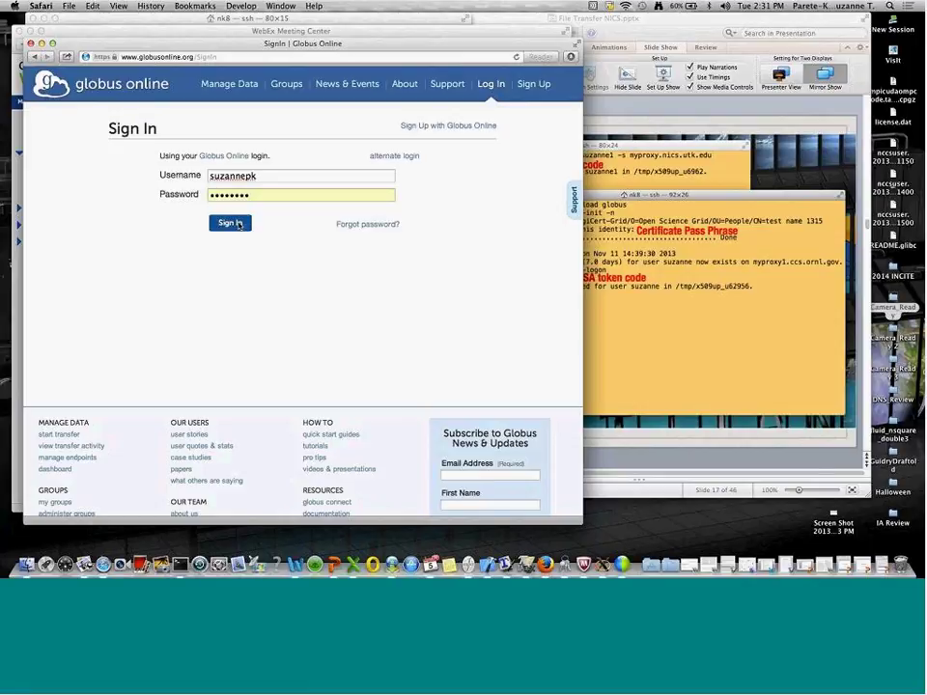
pyautogui.click(307, 84)
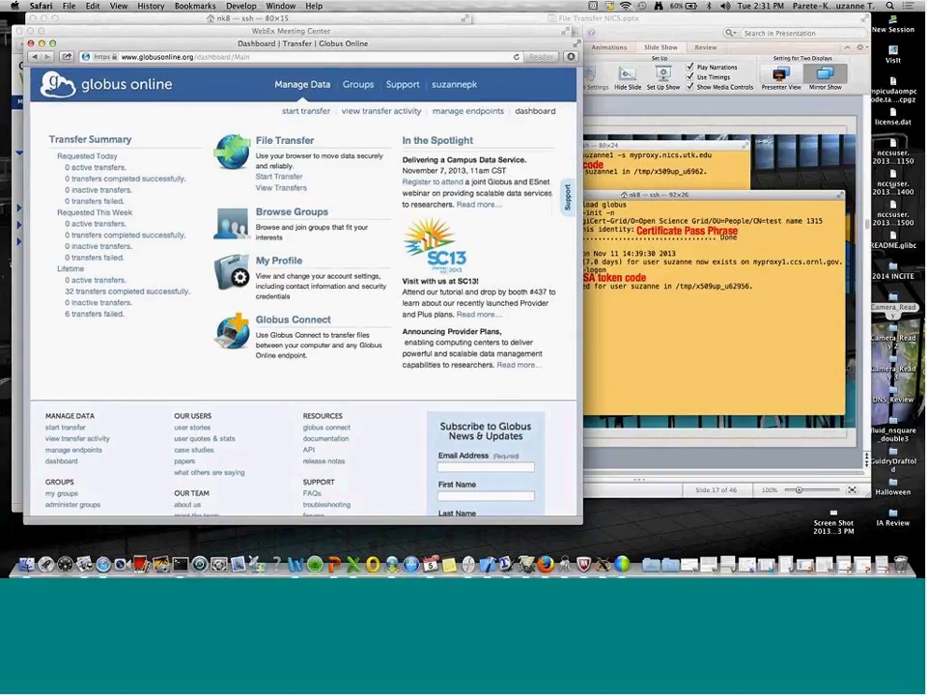
# Step: On Transfer Files, set the first endpoint to olcf#dtn instead of darter
pyautogui.click(287, 111)
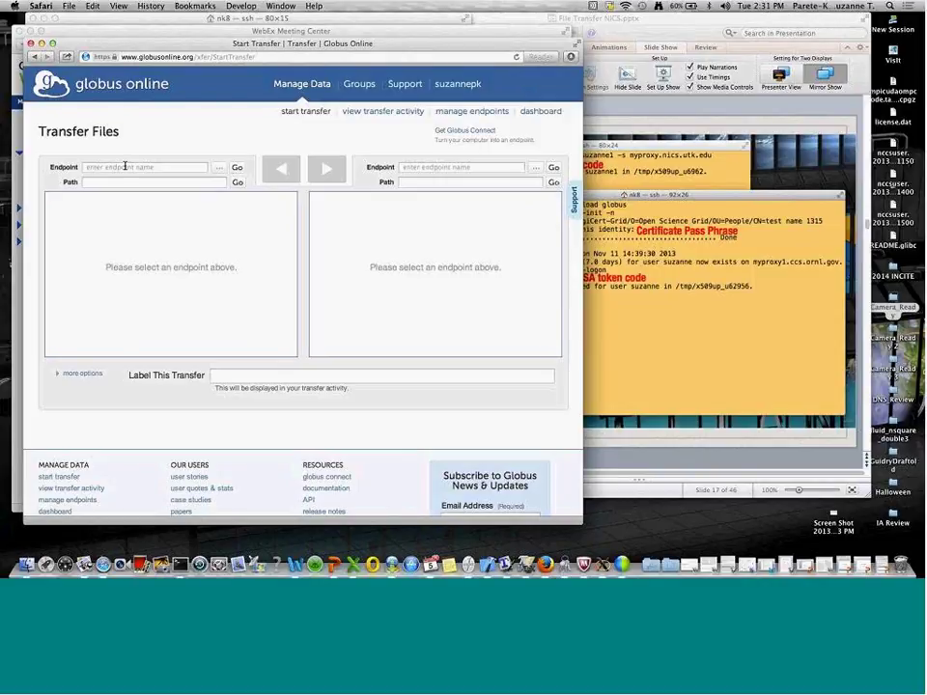
pyautogui.click(124, 167)
pyautogui.write('da')
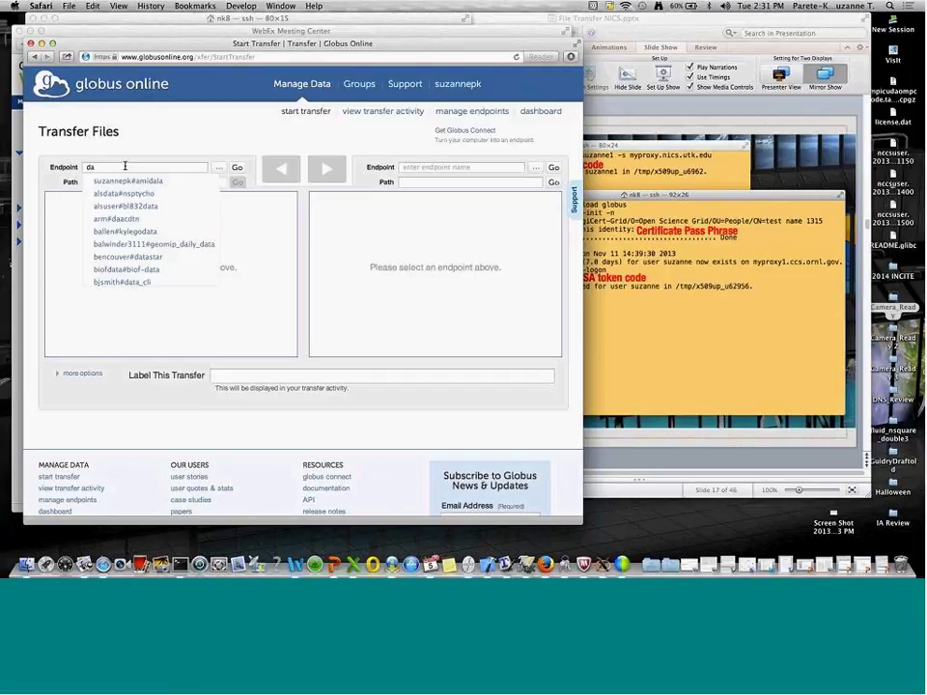
pyautogui.write('rter')
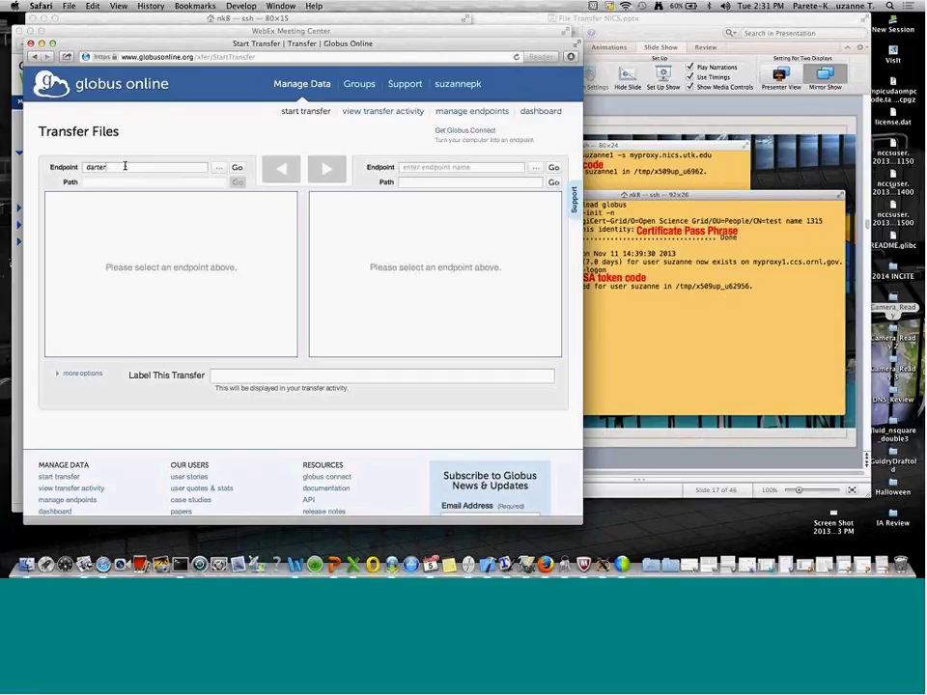
pyautogui.press('BackSpace')
pyautogui.press('BackSpace')
pyautogui.press('BackSpace')
pyautogui.press('BackSpace')
pyautogui.press('BackSpace')
pyautogui.press('BackSpace')
pyautogui.write('ol')
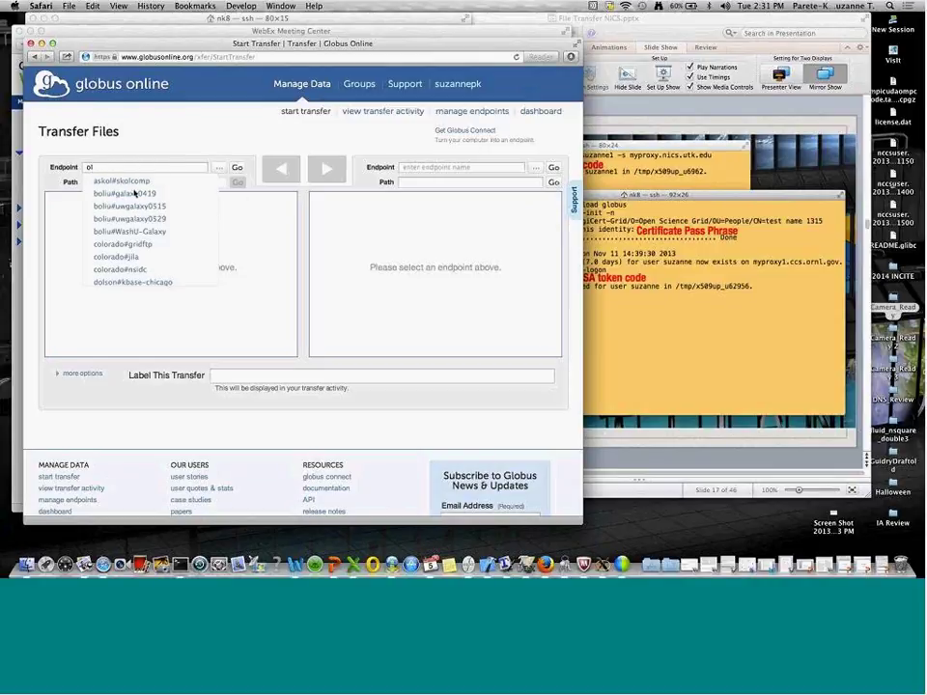
pyautogui.write('c')
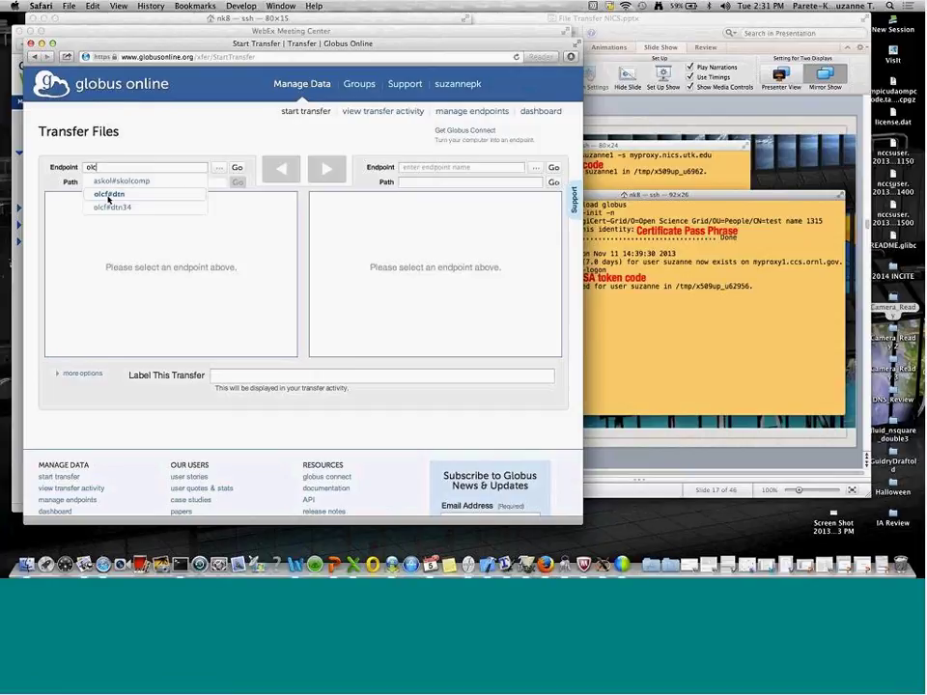
pyautogui.click(109, 194)
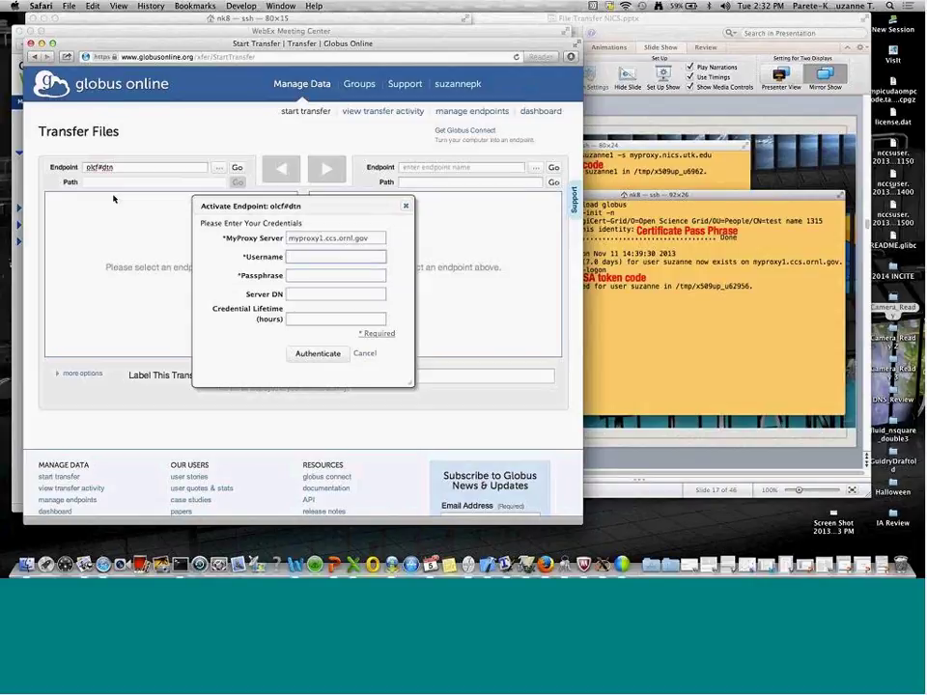
# Step: Activate olcf#dtn with the account username and passphrase
pyautogui.write('suzanne')
pyautogui.click(290, 276)
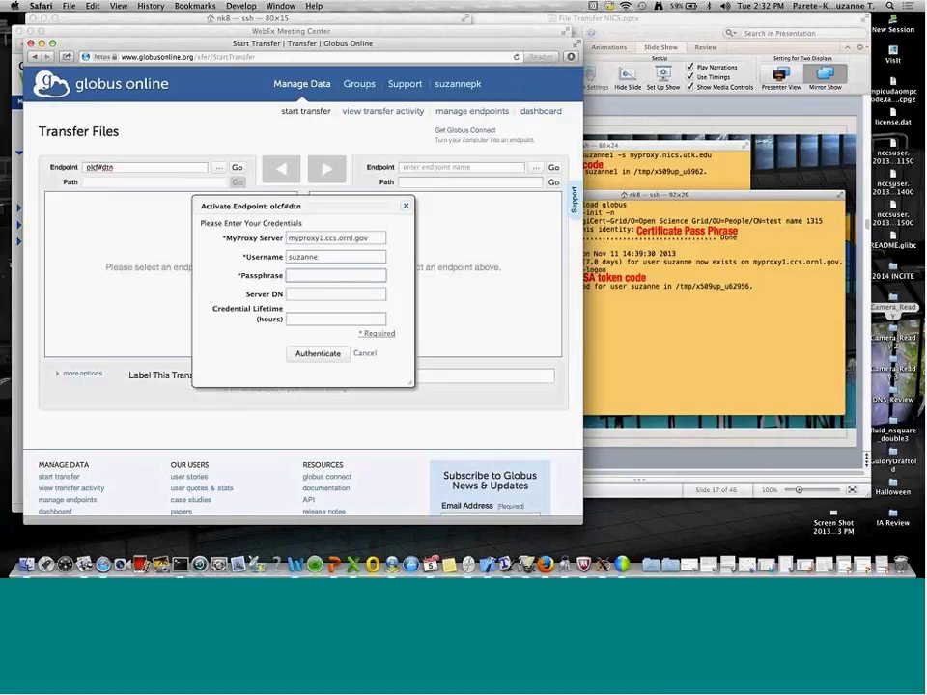
pyautogui.write('••••')
pyautogui.write('••••••••')
pyautogui.press('Return')
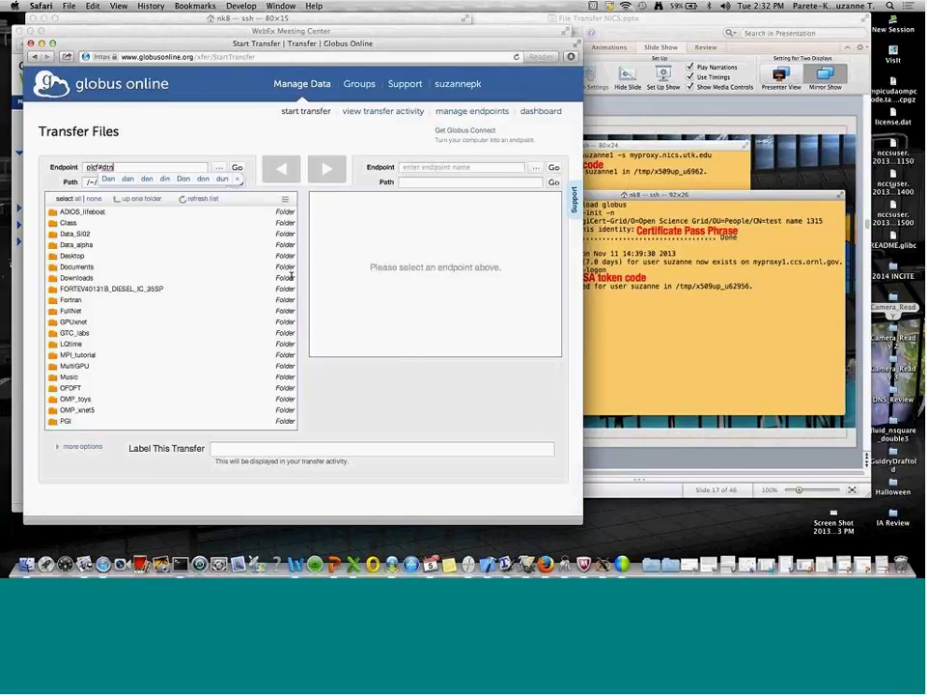
# Step: Set the destination endpoint to nics#darter-otp
pyautogui.click(497, 171)
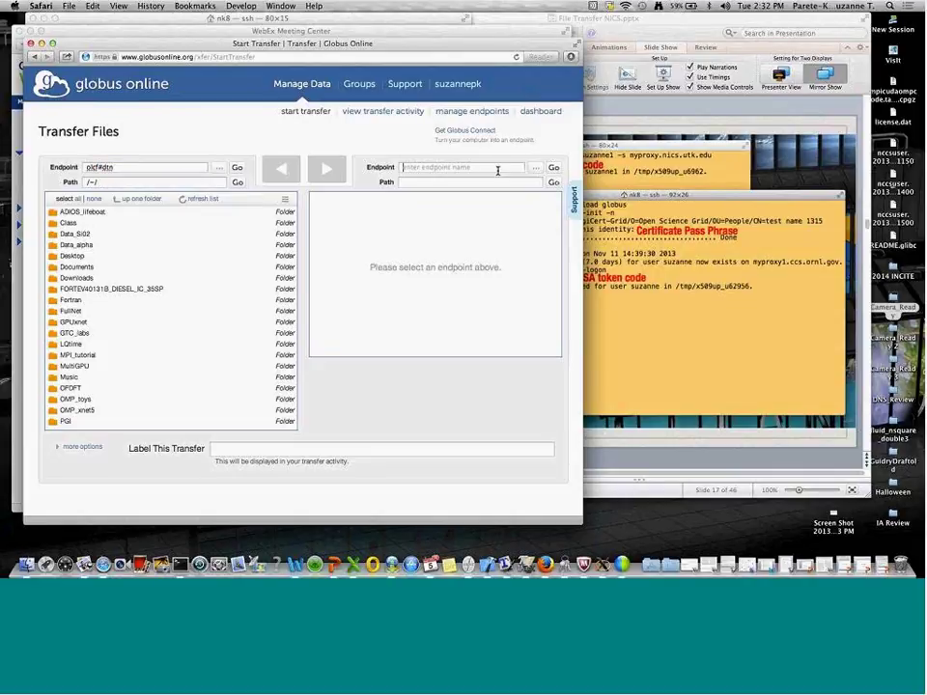
pyautogui.write('nics#')
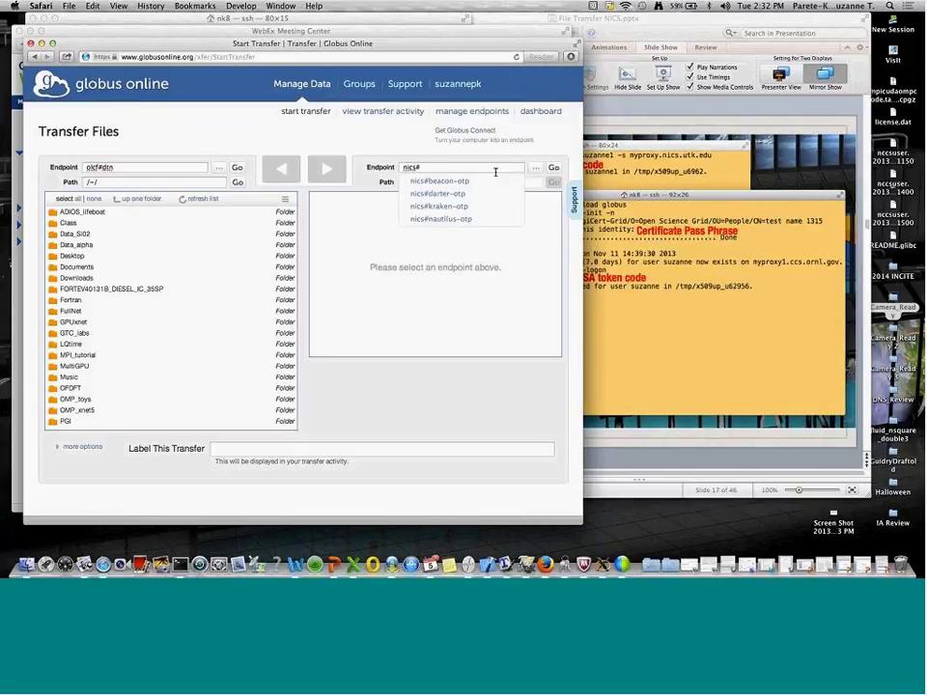
pyautogui.click(493, 194)
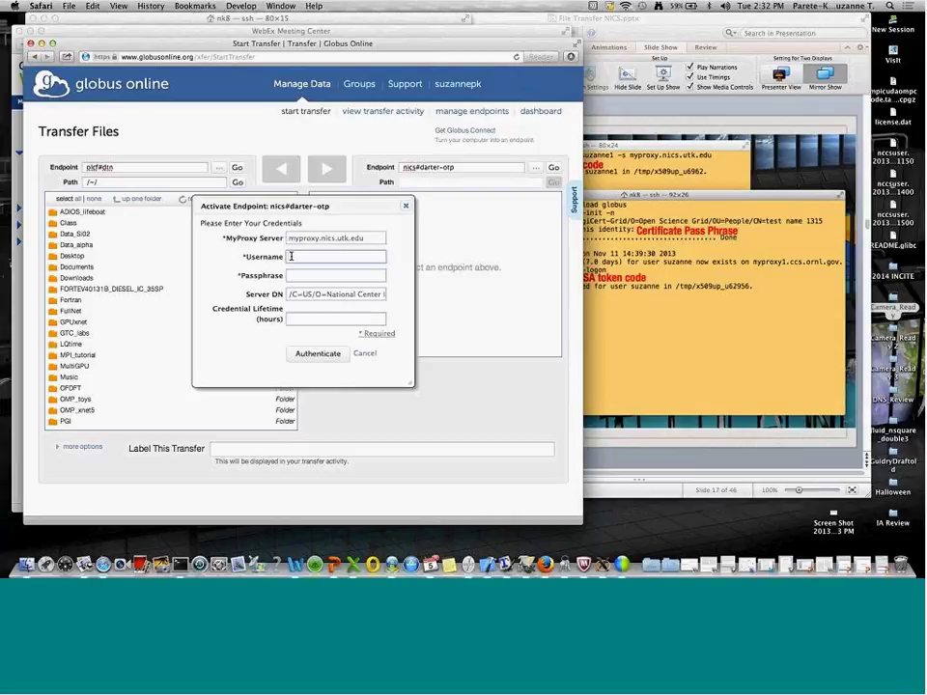
# Step: Activate nics#darter-otp with the account username and passphrase
pyautogui.write('suzanne1')
pyautogui.click(307, 276)
pyautogui.write('****')
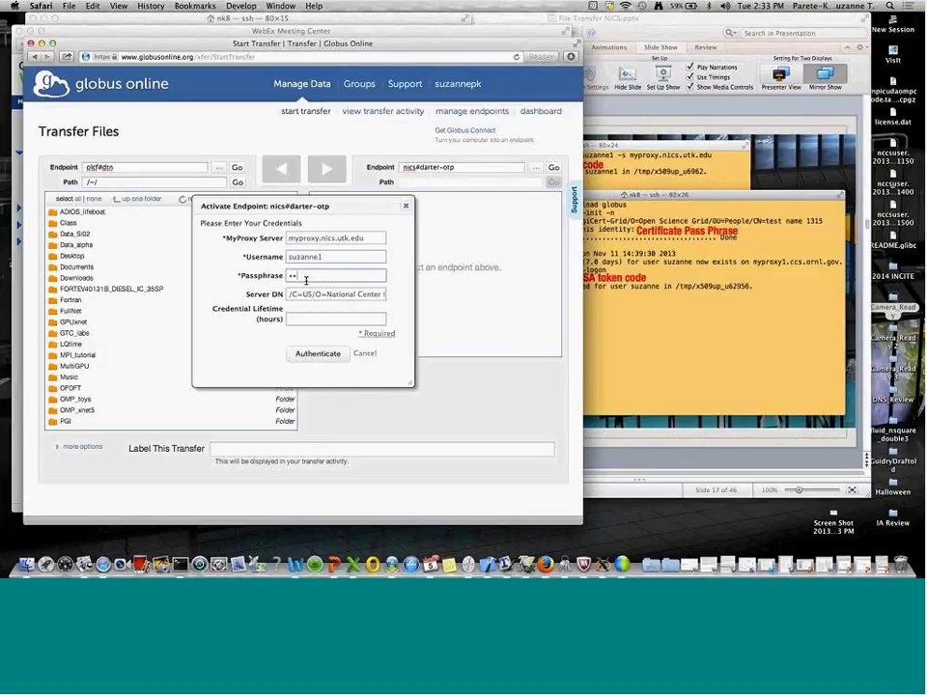
pyautogui.write('***')
pyautogui.press('Return')
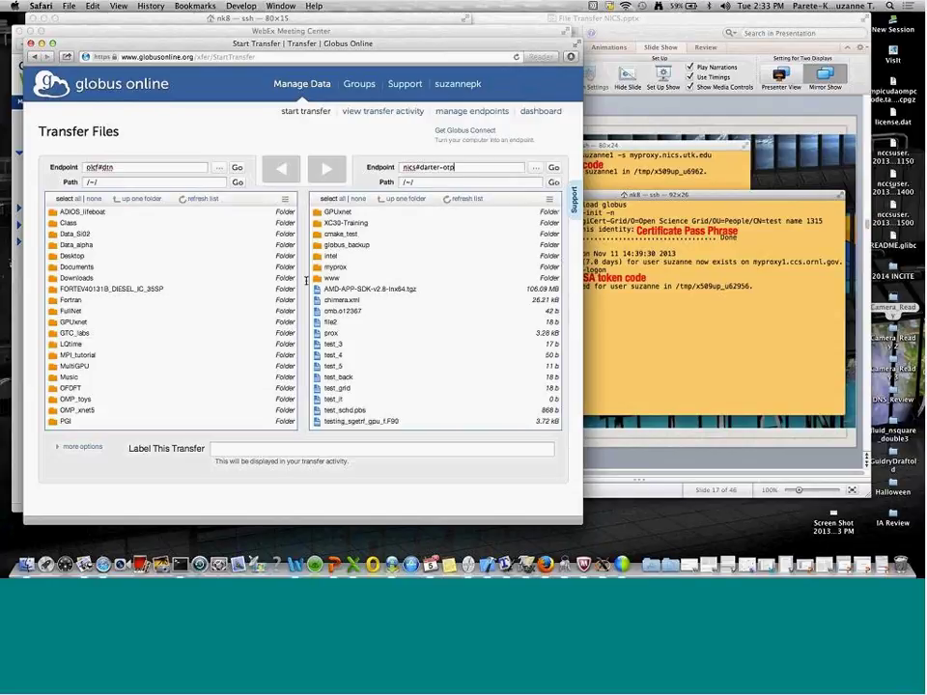
# Step: Replace the olcf#dtn path with the /tmp/proj/ast014 project directory and load it
pyautogui.click(188, 179)
pyautogui.press('BackSpace')
pyautogui.press('BackSpace')
pyautogui.press('BackSpace')
pyautogui.write('/tmp/w')
pyautogui.press('BackSpace')
pyautogui.write('proj/as')
pyautogui.write('t0014')
pyautogui.press('BackSpace')
pyautogui.press('BackSpace')
pyautogui.press('BackSpace')
pyautogui.press('BackSpace')
pyautogui.write('14')
pyautogui.press('Return')
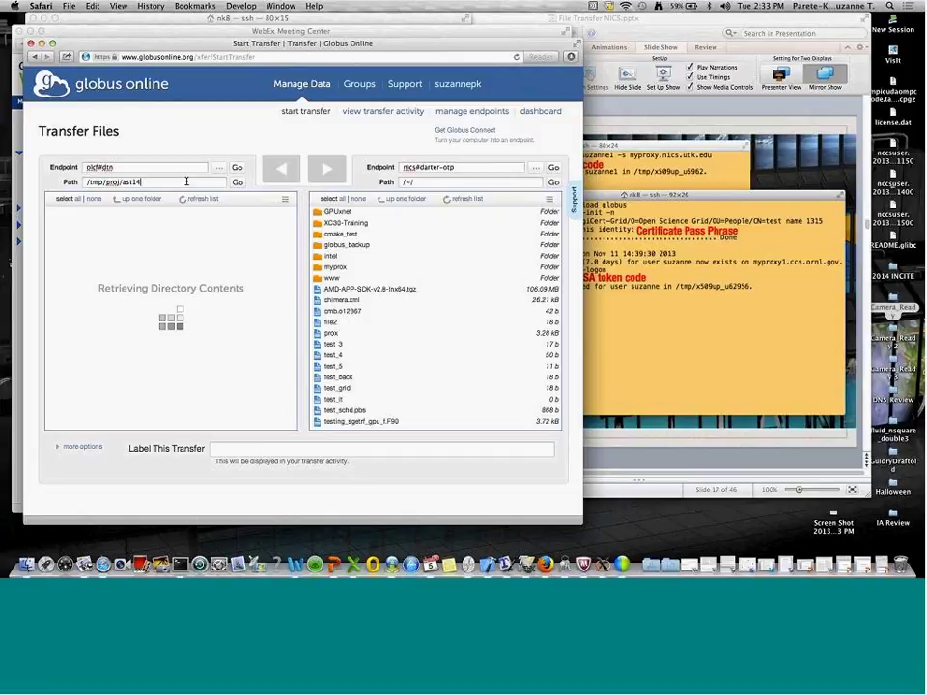
# Step: Correct the project number in the path, reload, and open the 3dRuns folder
pyautogui.press('Left')
pyautogui.press('Left')
pyautogui.write('00')
pyautogui.press('Return')
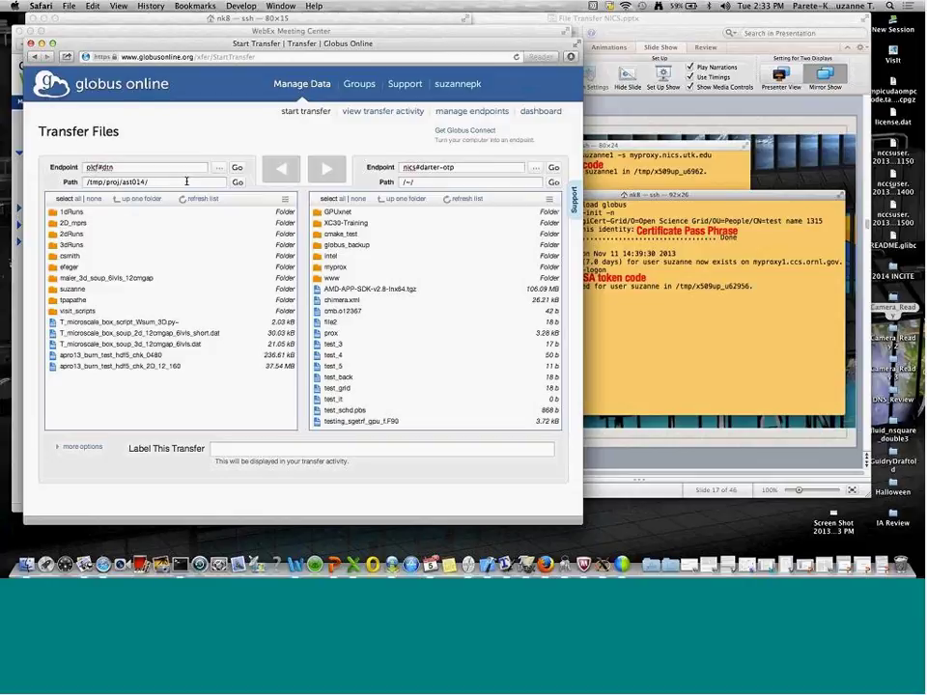
pyautogui.click(71, 245)
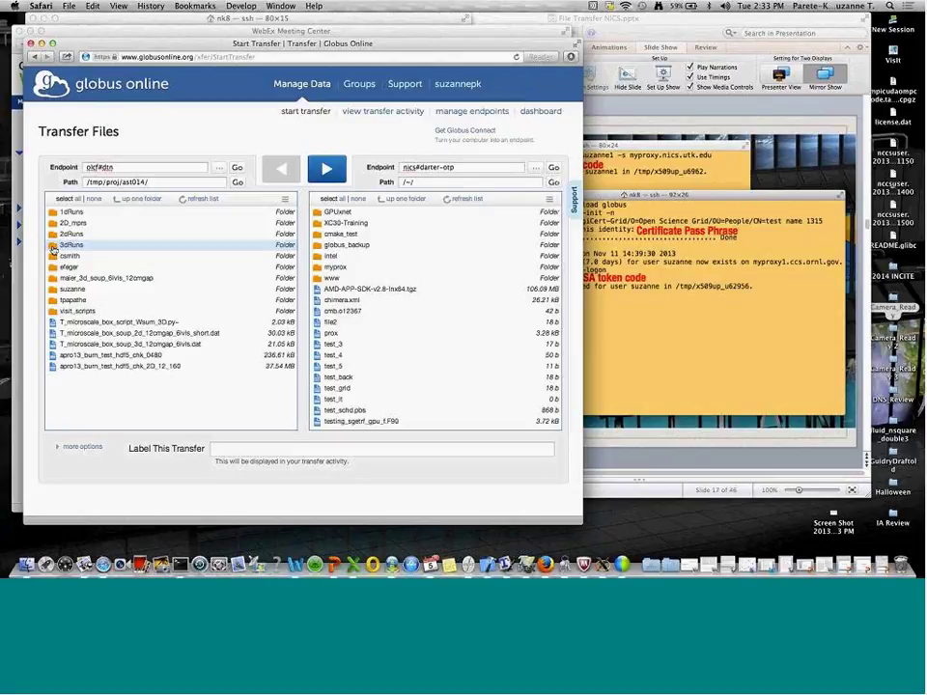
pyautogui.doubleClick(53, 248)
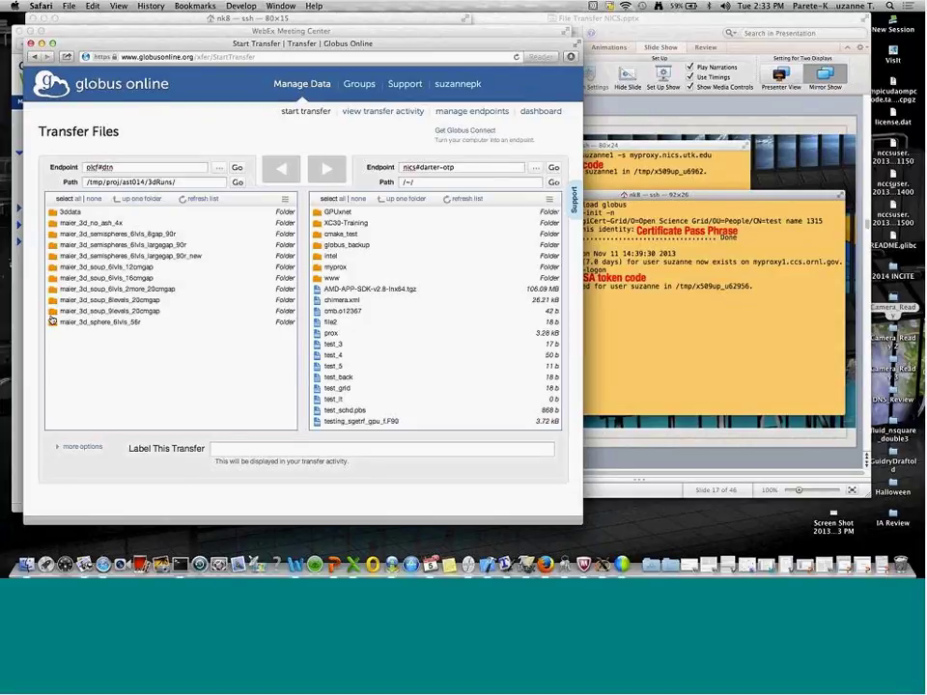
# Step: In maier_3d_sphere_6lvls_56r, transfer checkpoint chk_0218 to nics#darter-otp
pyautogui.click(52, 323)
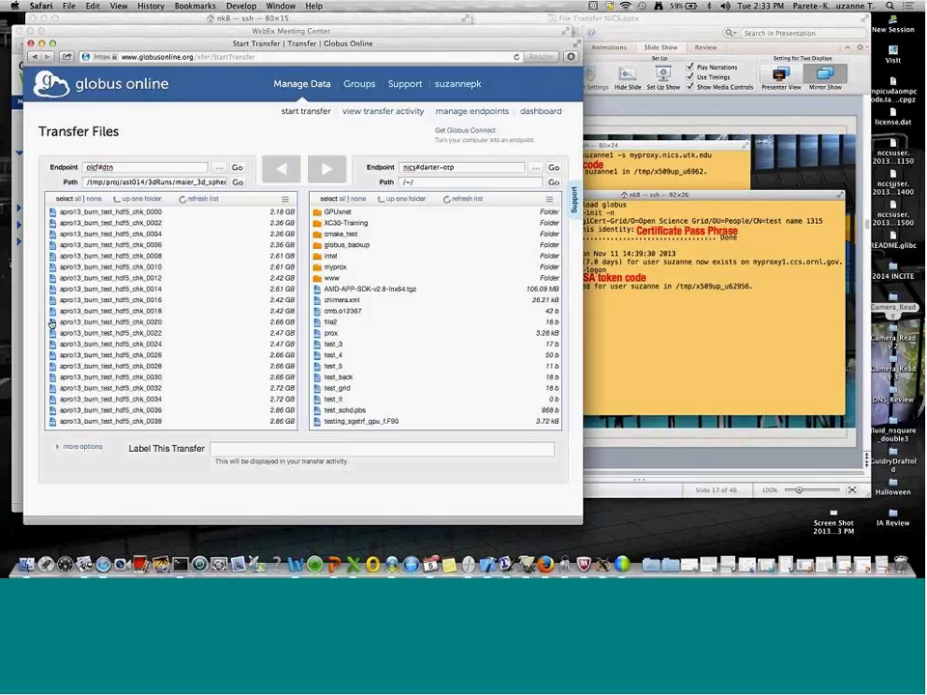
pyautogui.scroll(-10, 147, 357)
pyautogui.scroll(-2, 148, 357)
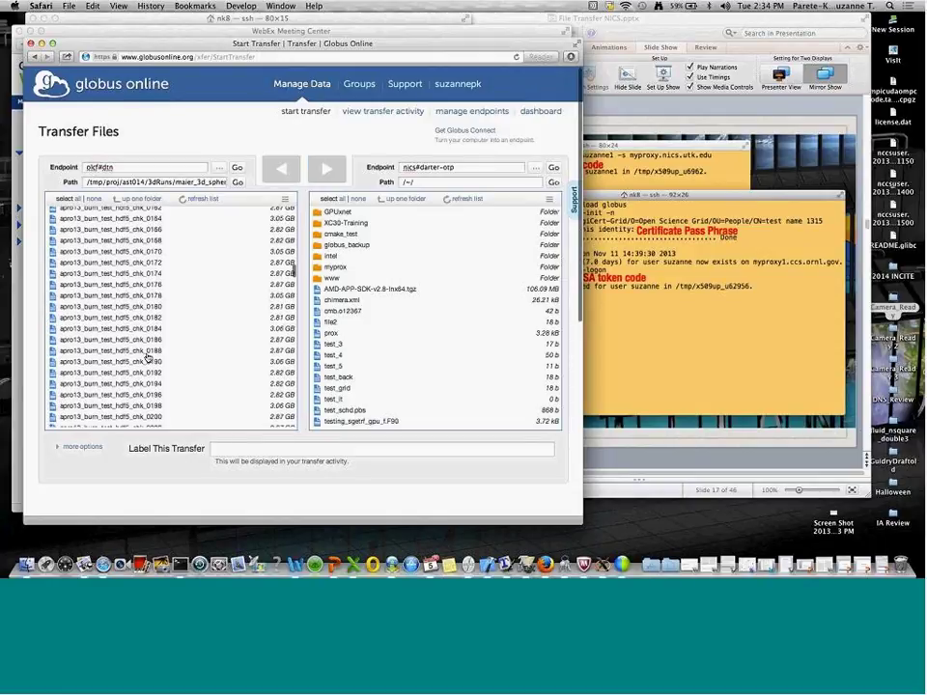
pyautogui.scroll(-5, 148, 357)
pyautogui.click(135, 371)
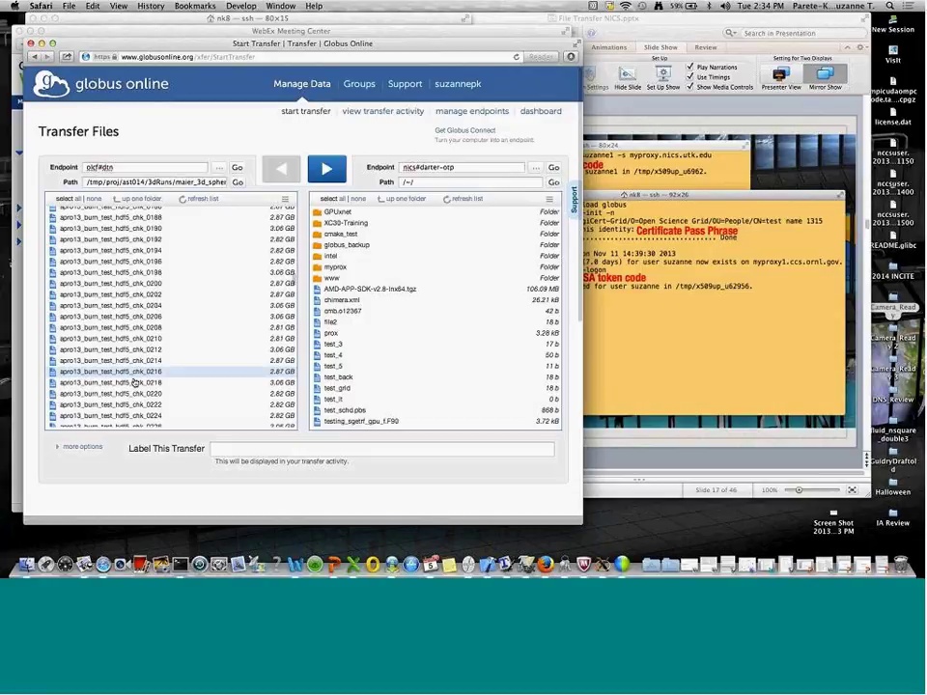
pyautogui.click(135, 383)
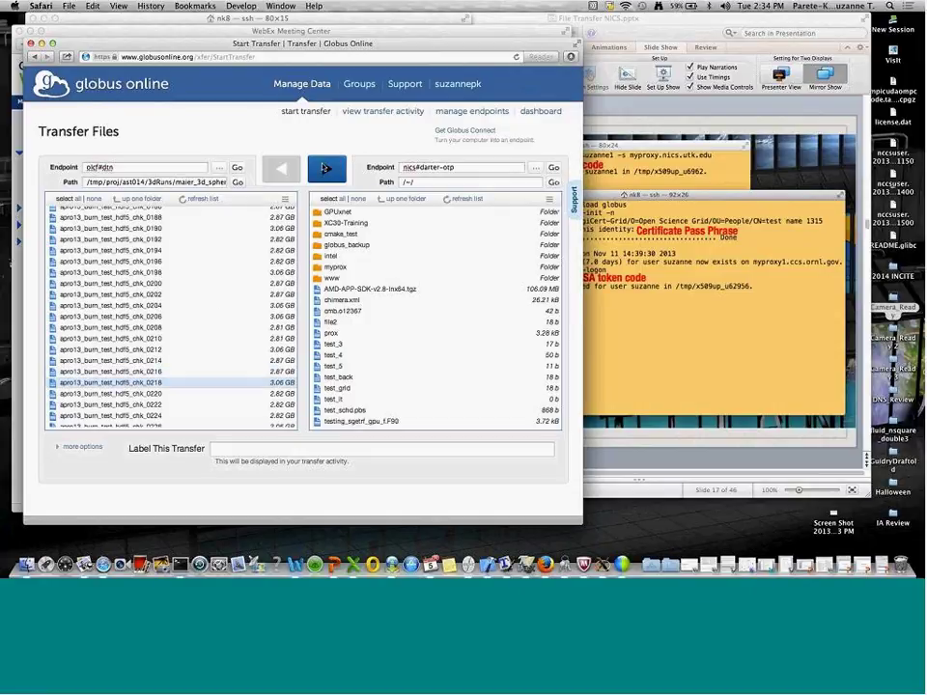
pyautogui.click(325, 168)
# Step: Transfer chk_0204 and chk_0196 to nics#darter-otp, then return to the PowerPoint presentation
pyautogui.click(126, 332)
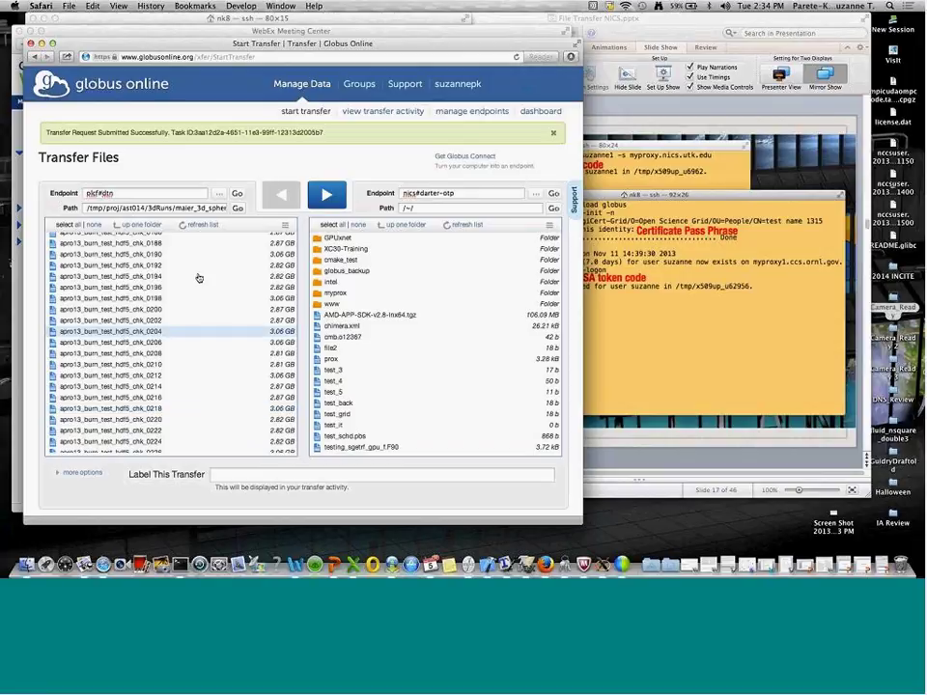
pyautogui.click(325, 193)
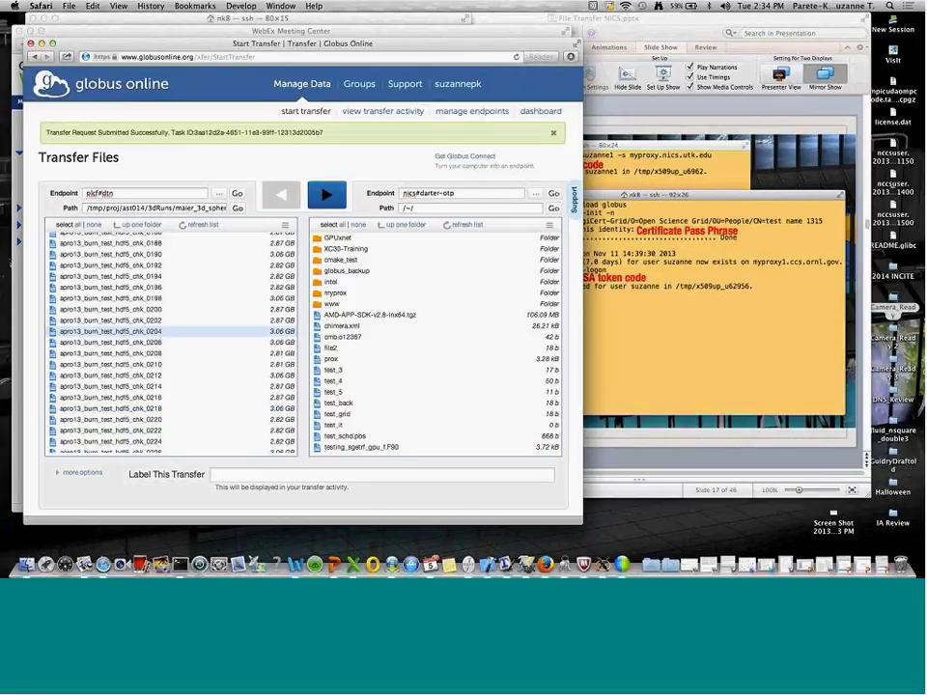
pyautogui.click(105, 288)
pyautogui.click(341, 202)
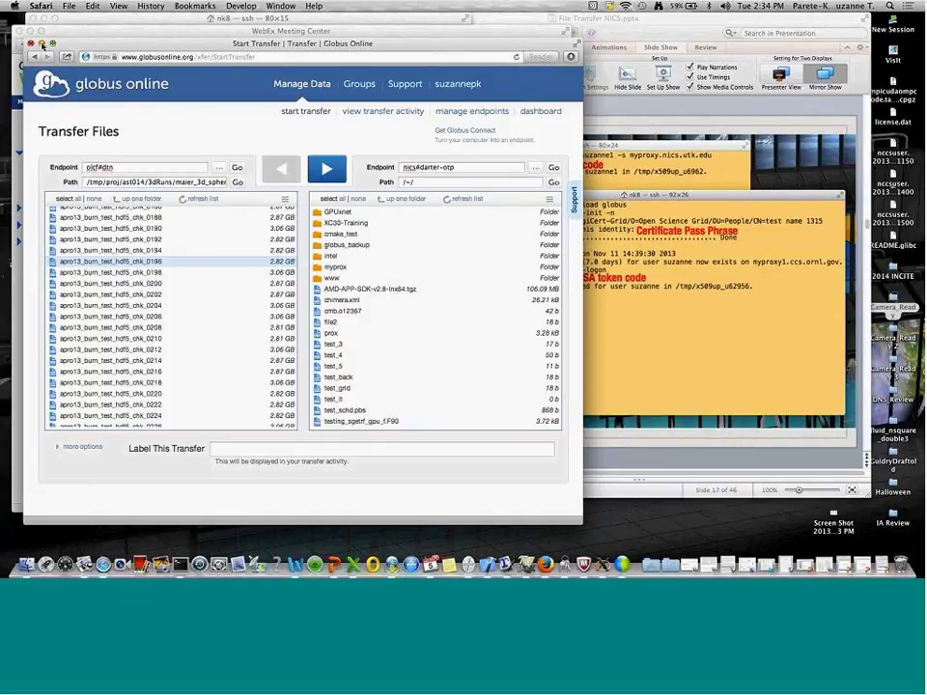
pyautogui.click(458, 84)
pyautogui.click(682, 215)
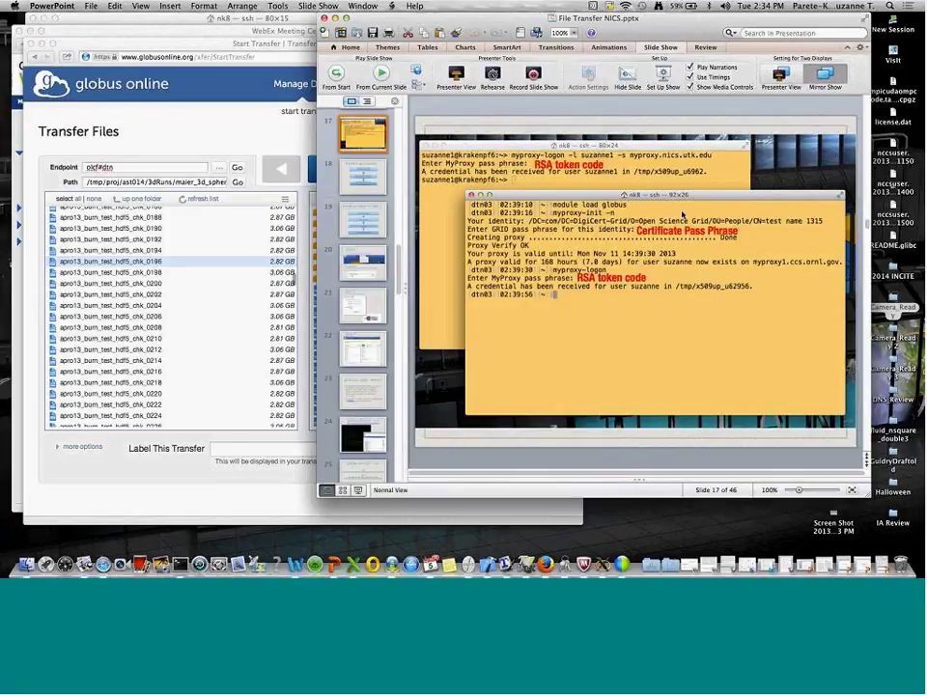